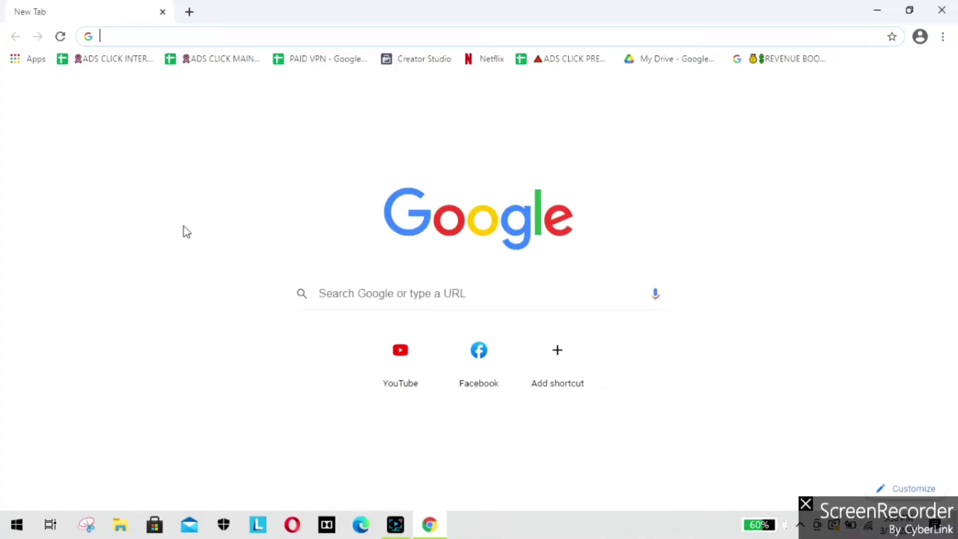
Step: Search Google for 'google adsense', open the AdSense site and go to its sign-in page
{"action": "type", "text": "goog"}
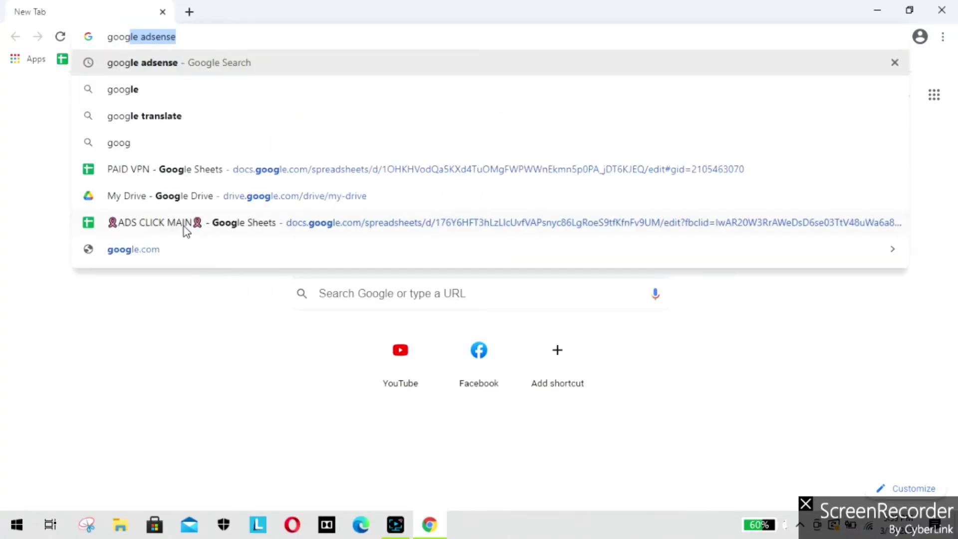
{"action": "key", "text": "Return"}
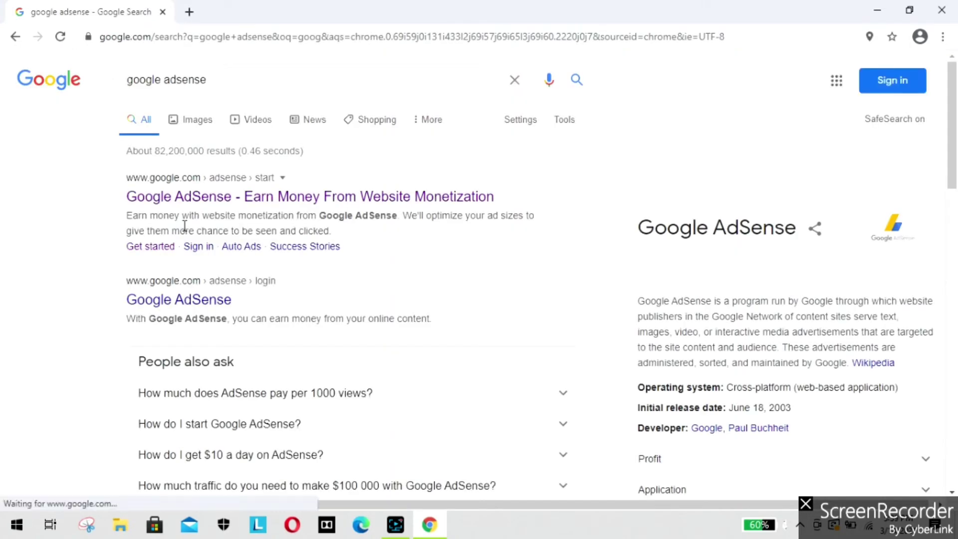
{"action": "left_click", "coordinate": [188, 204]}
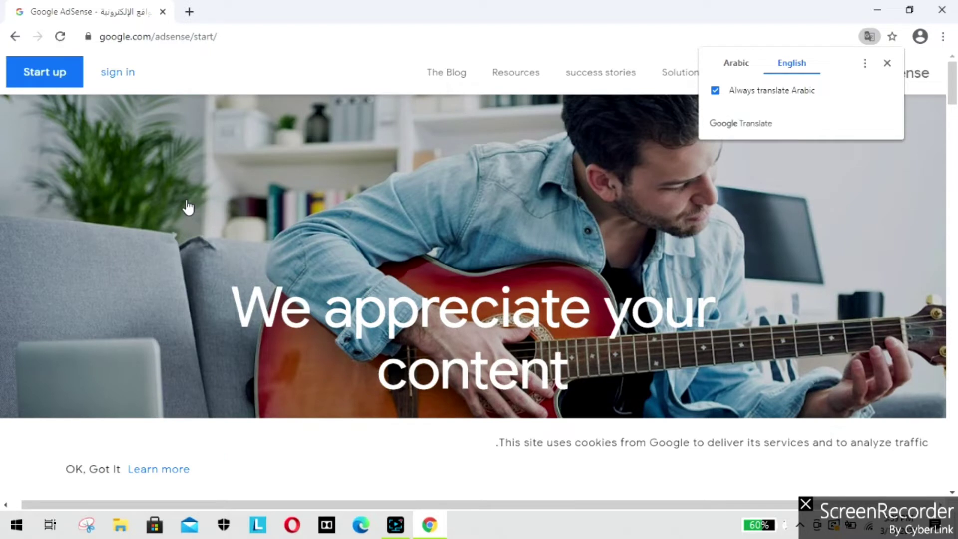
{"action": "left_click", "coordinate": [133, 73]}
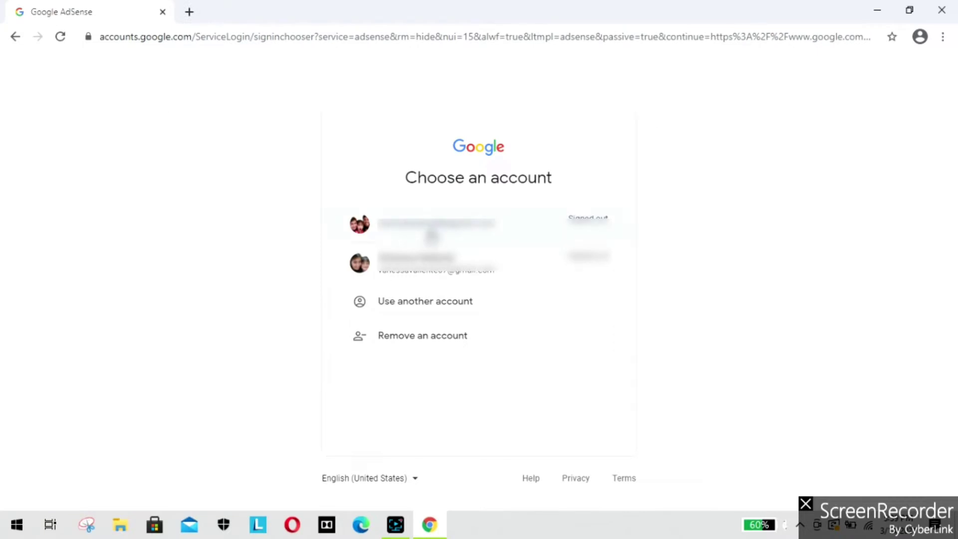
Step: Sign in with the first saved Google account and its password
{"action": "left_click", "coordinate": [432, 236]}
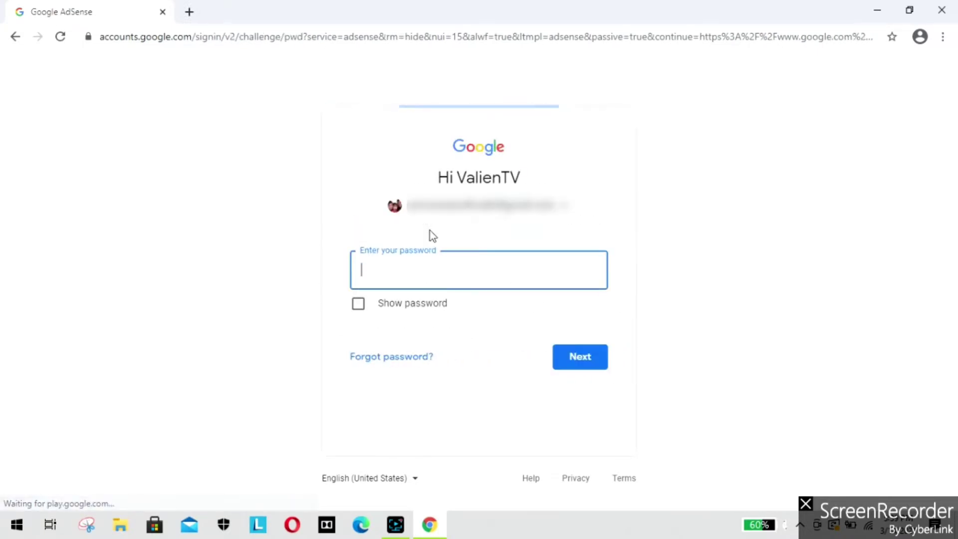
{"action": "type", "text": "********"}
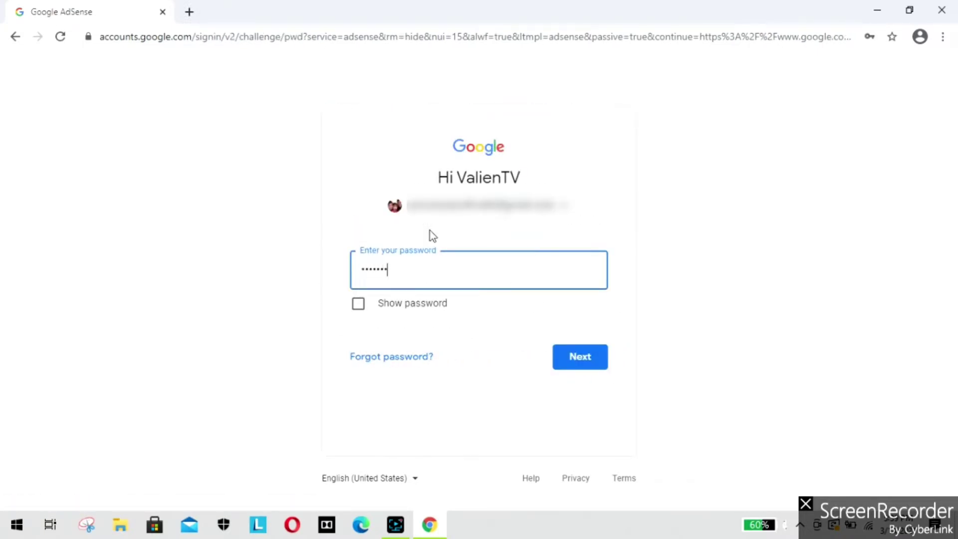
{"action": "key", "text": "Return"}
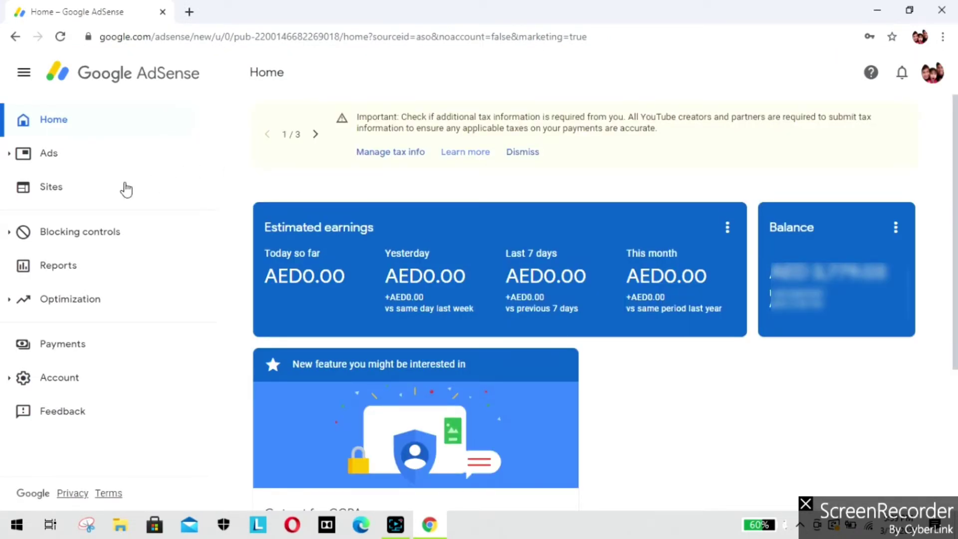
Step: Go to Payments and open Manage tax info from the red notice
{"action": "left_click", "coordinate": [67, 352]}
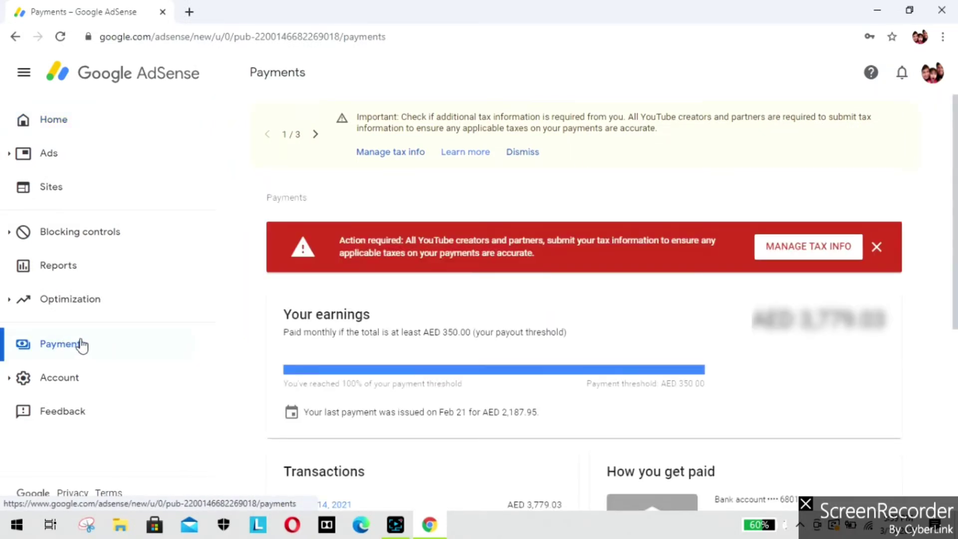
{"action": "left_click", "coordinate": [824, 251]}
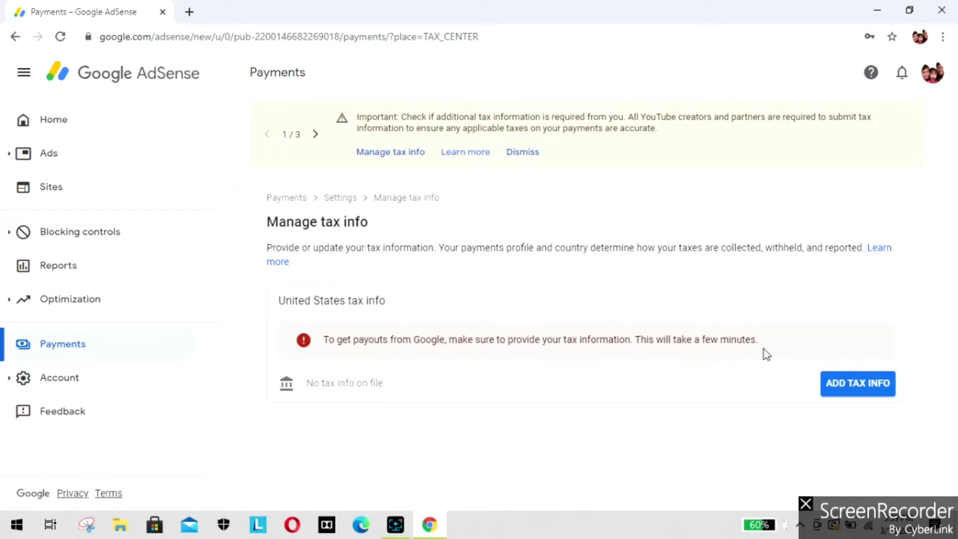
Step: Start adding US tax info and re-verify identity with the account password
{"action": "left_click", "coordinate": [847, 391]}
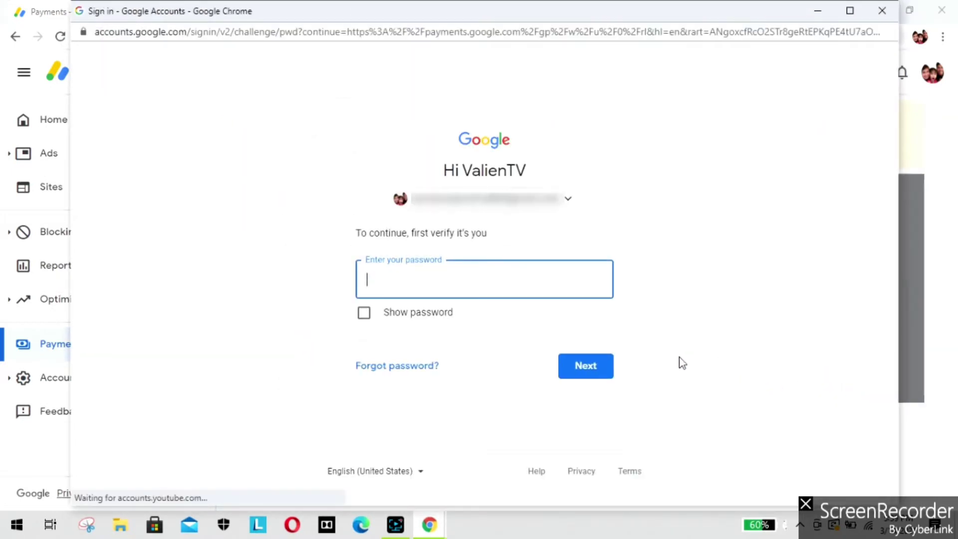
{"action": "type", "text": "•"}
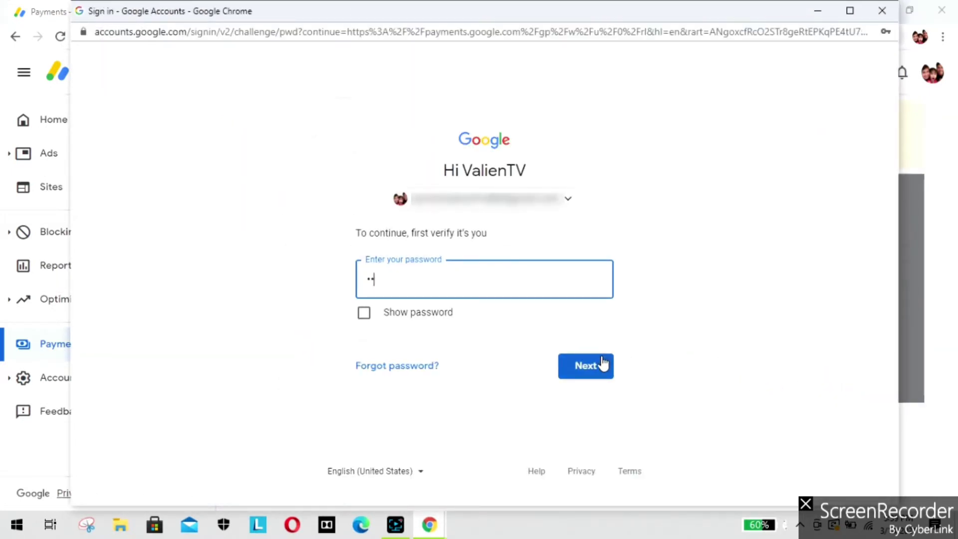
{"action": "type", "text": "•••••••"}
{"action": "left_click", "coordinate": [602, 365]}
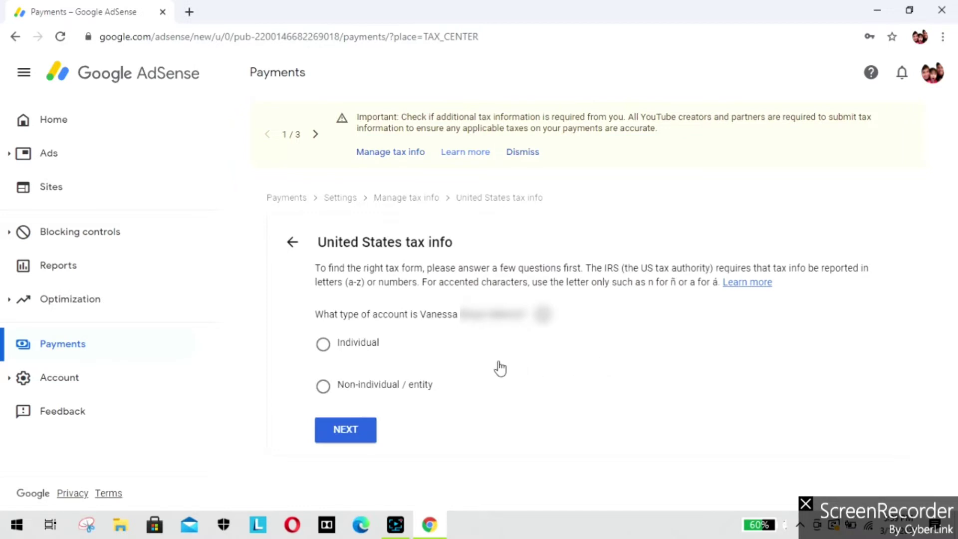
Step: Answer Individual as account type and No to being a US citizen or resident
{"action": "left_click", "coordinate": [328, 348]}
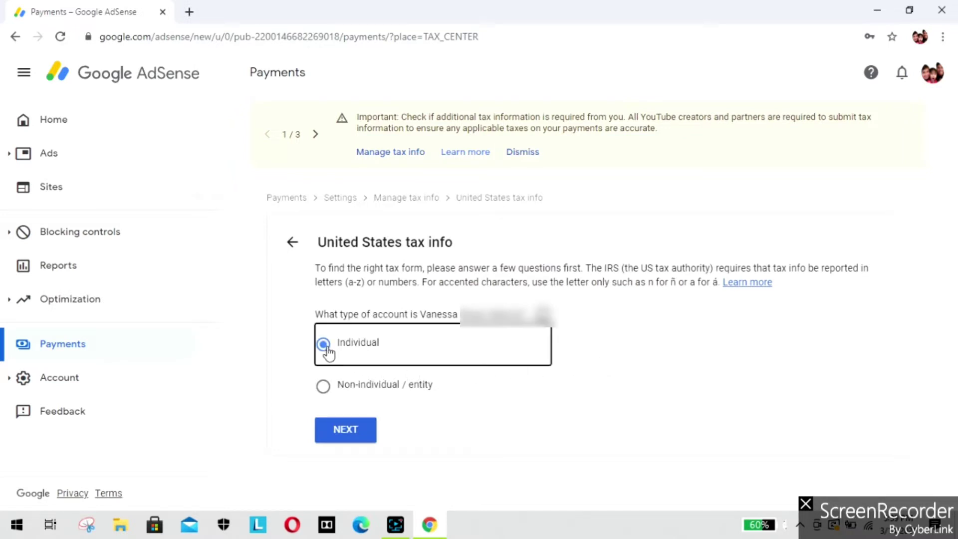
{"action": "left_click", "coordinate": [337, 428]}
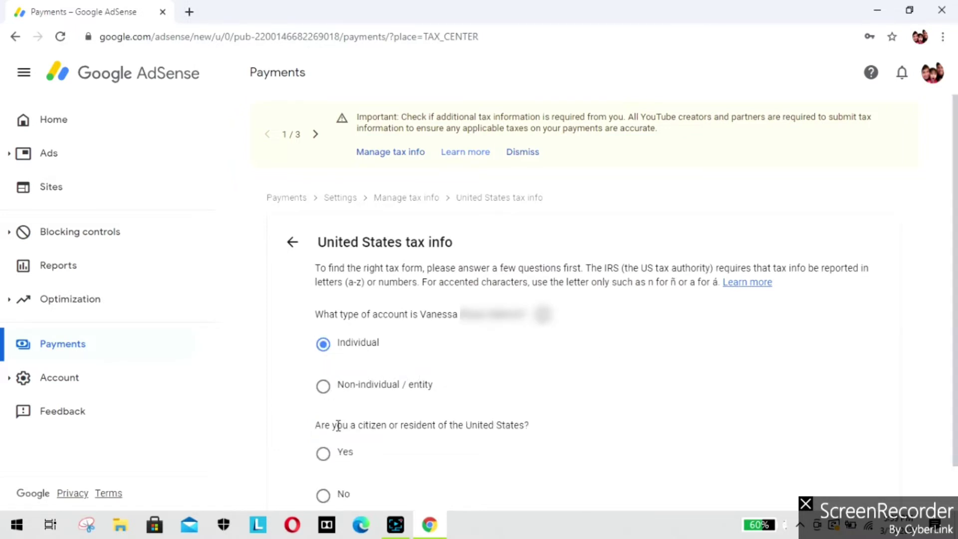
{"action": "scroll", "coordinate": [338, 428], "scroll_direction": "down", "scroll_amount": 1}
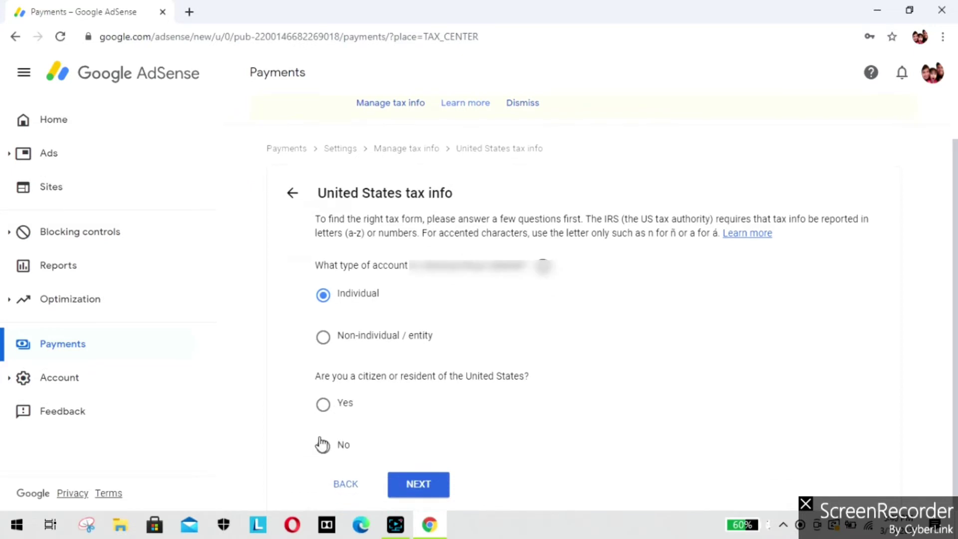
{"action": "left_click", "coordinate": [323, 448]}
{"action": "left_click", "coordinate": [417, 484]}
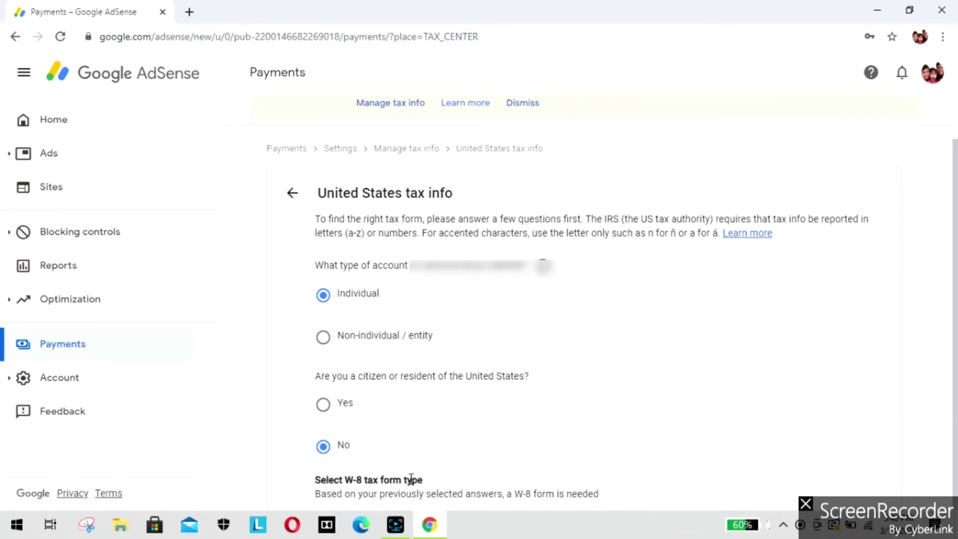
Step: Choose the W-8ECI form type and start the form
{"action": "scroll", "coordinate": [397, 462], "scroll_direction": "down", "scroll_amount": 3}
{"action": "left_click", "coordinate": [324, 441]}
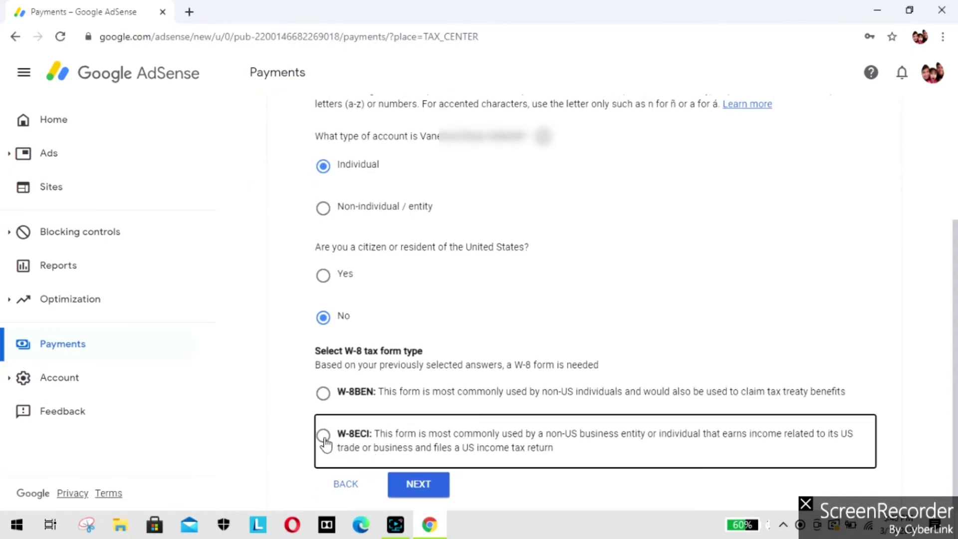
{"action": "left_click", "coordinate": [398, 483]}
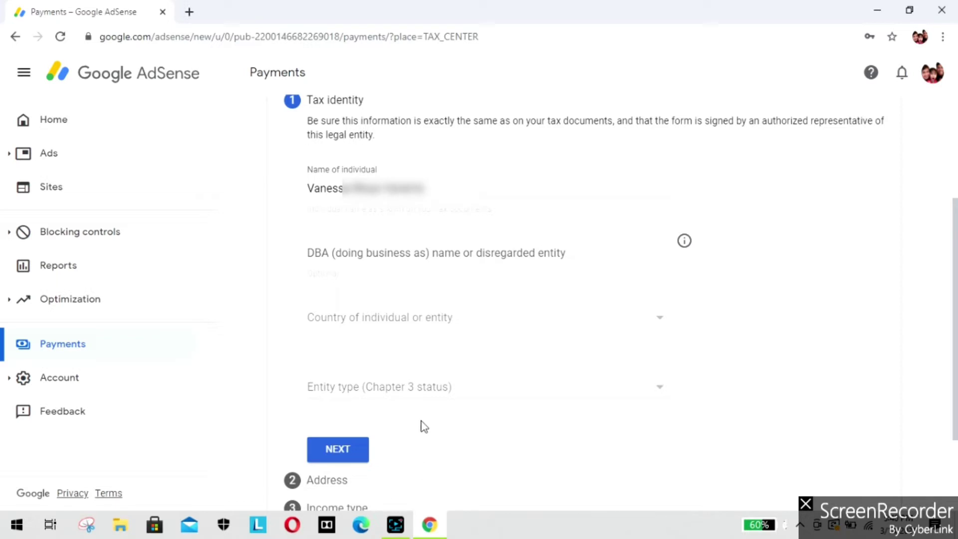
Step: Set country to United Arab Emirates and entity type to Individual
{"action": "left_click", "coordinate": [458, 321]}
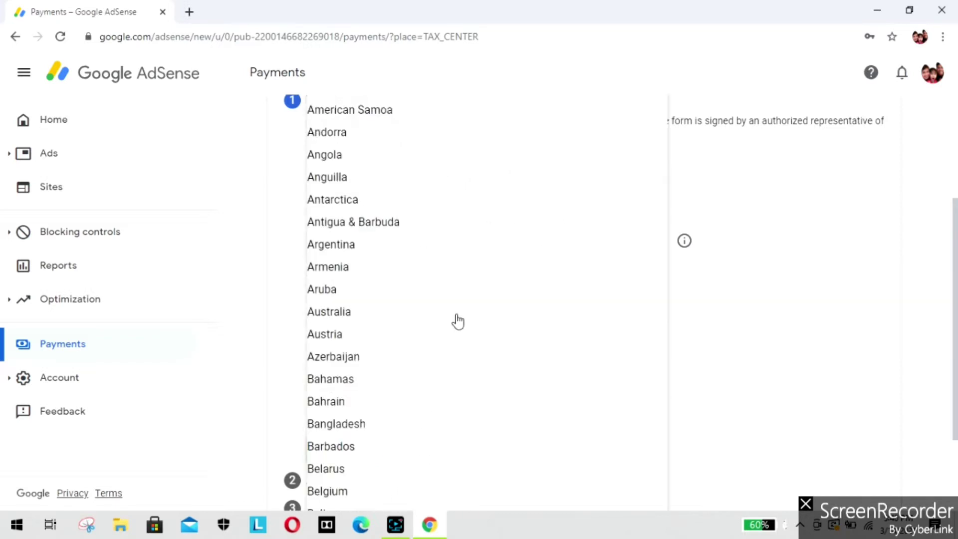
{"action": "key", "text": "u"}
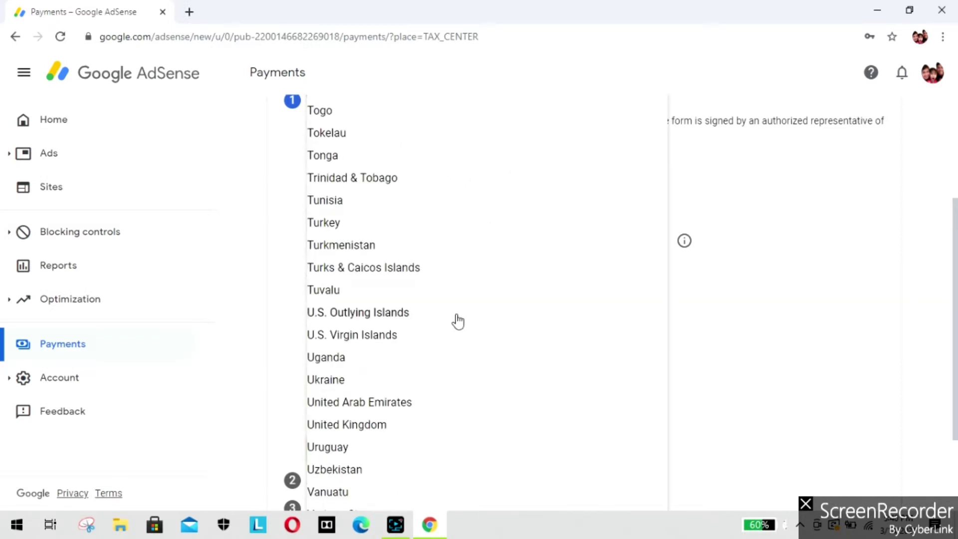
{"action": "left_click", "coordinate": [405, 402]}
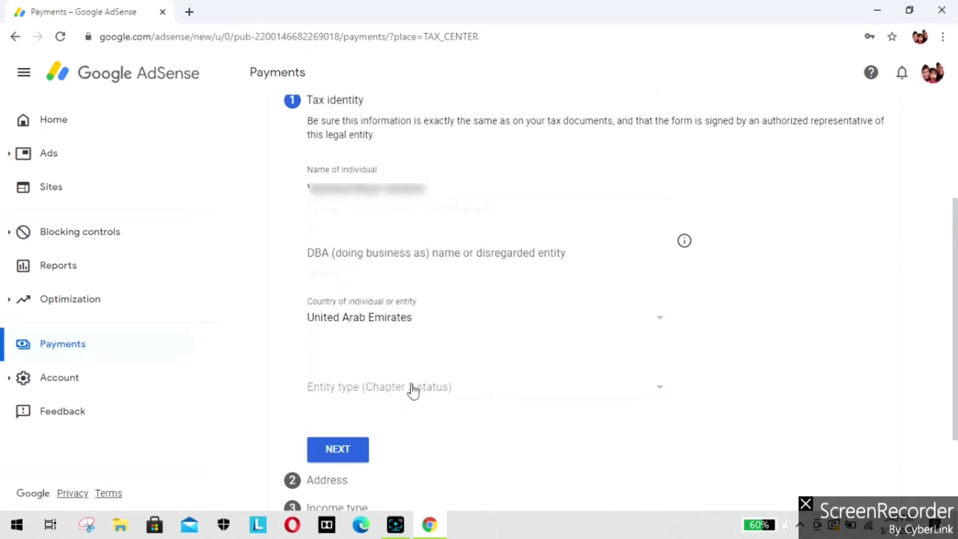
{"action": "left_click", "coordinate": [454, 387]}
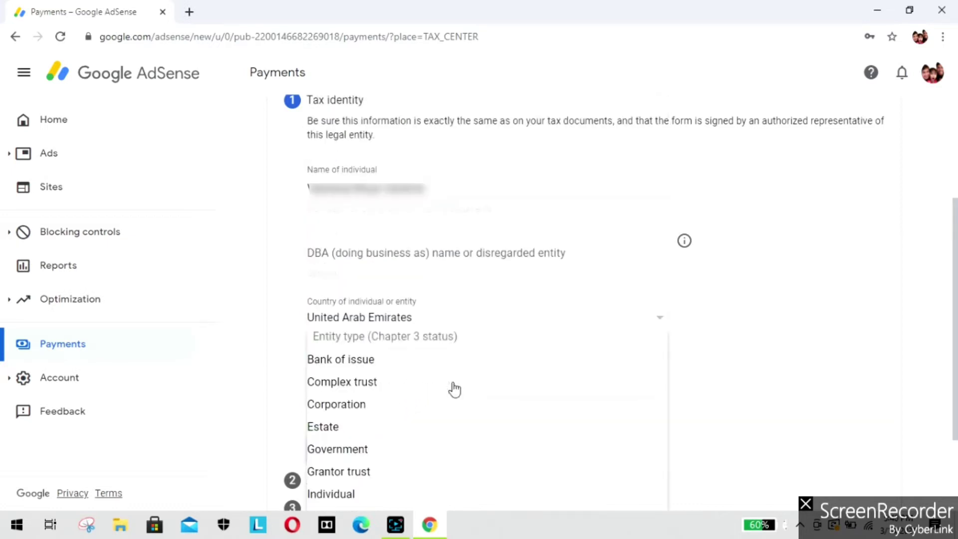
{"action": "left_click", "coordinate": [331, 494]}
Step: Enter the Foreign TIN and the US ITIN or SSN
{"action": "scroll", "coordinate": [354, 455], "scroll_direction": "down", "scroll_amount": 5}
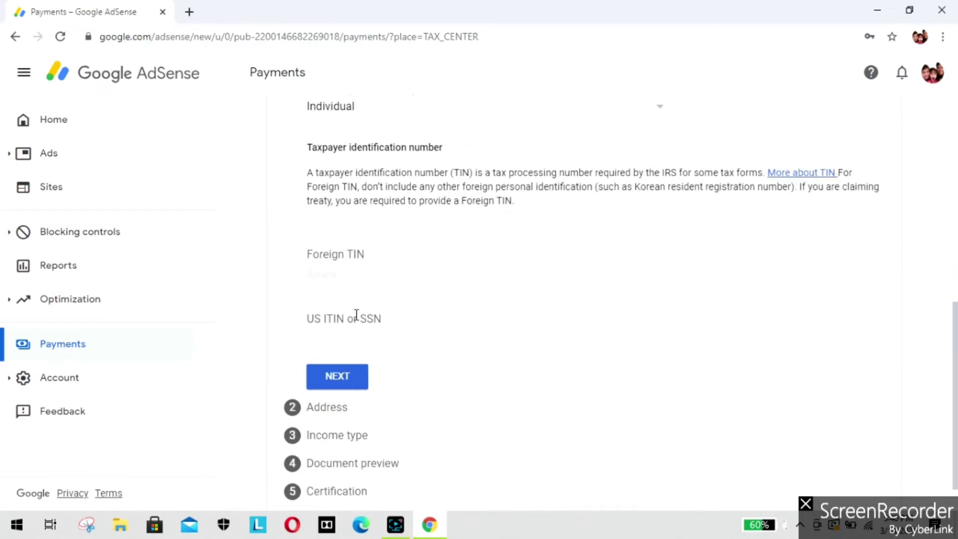
{"action": "left_click", "coordinate": [376, 259]}
{"action": "key", "text": "Caps_Lock"}
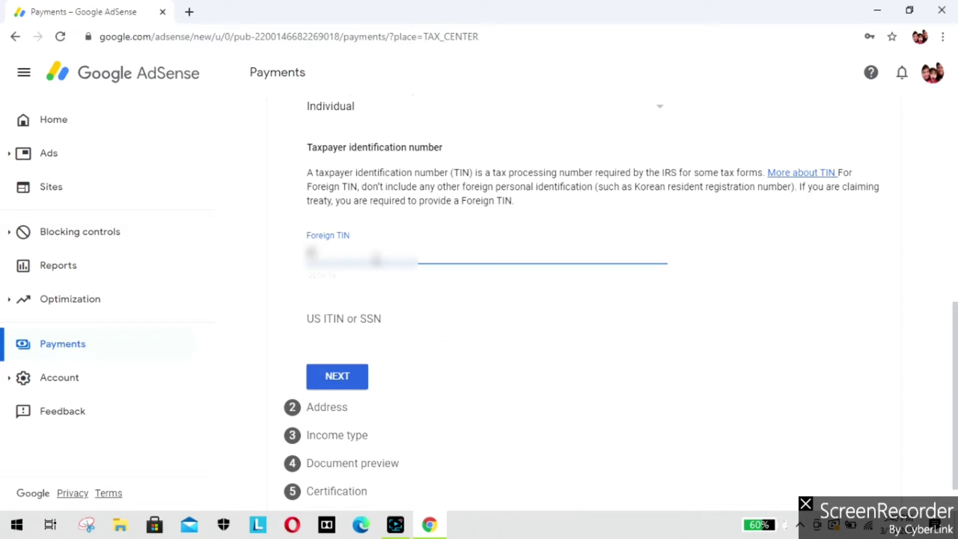
{"action": "type", "text": "123456"}
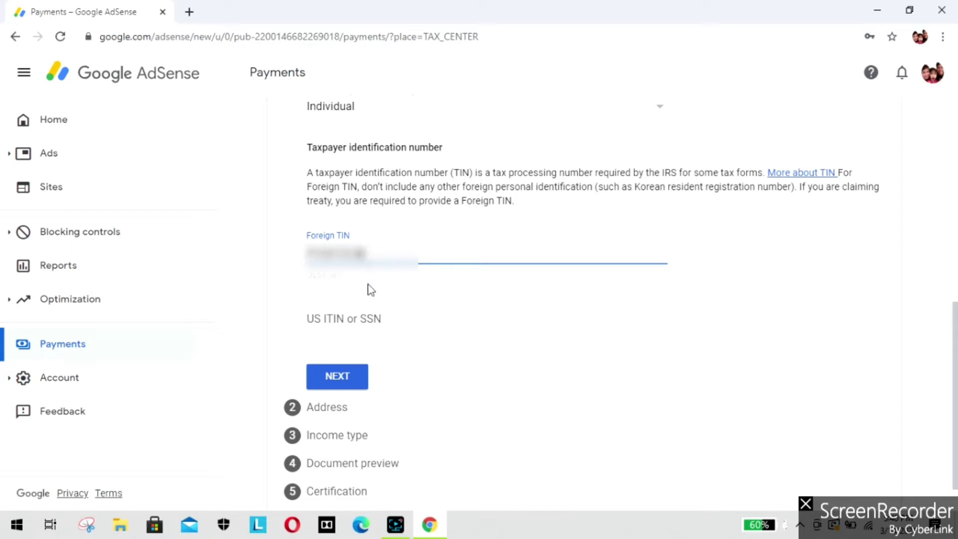
{"action": "left_click", "coordinate": [364, 315]}
{"action": "type", "text": "12"}
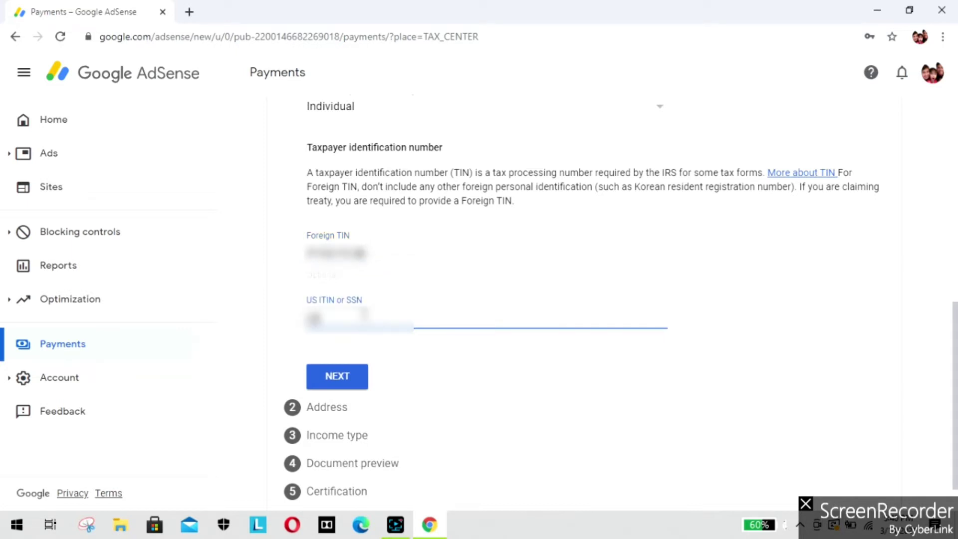
{"action": "type", "text": "345678"}
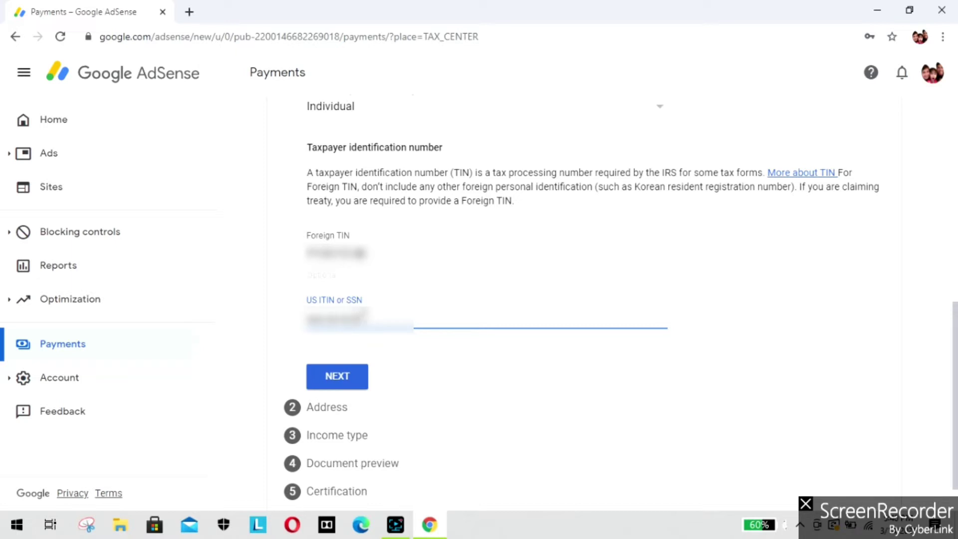
Step: Enter the UAE residence address with Dubai as the emirate and continue to Income type
{"action": "left_click", "coordinate": [338, 379]}
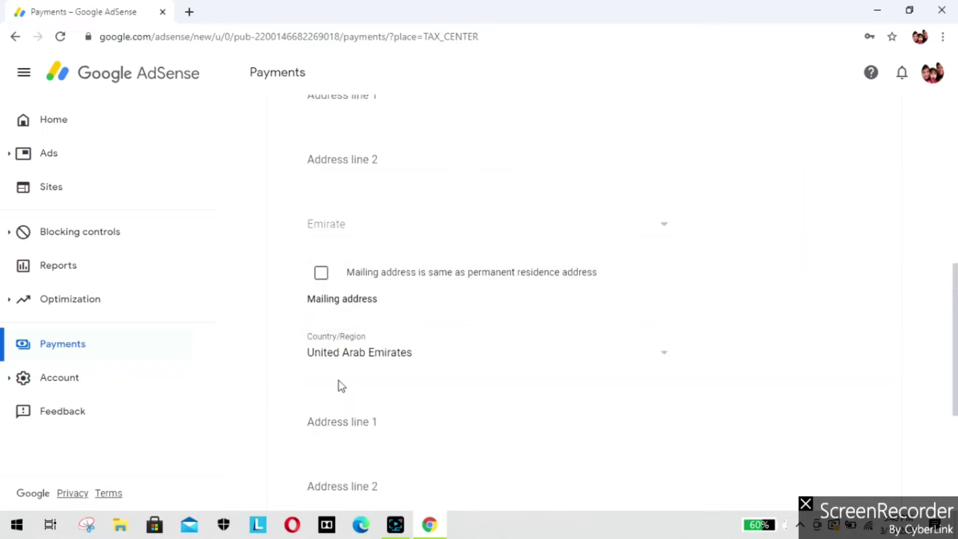
{"action": "scroll", "coordinate": [429, 271], "scroll_direction": "up", "scroll_amount": 4}
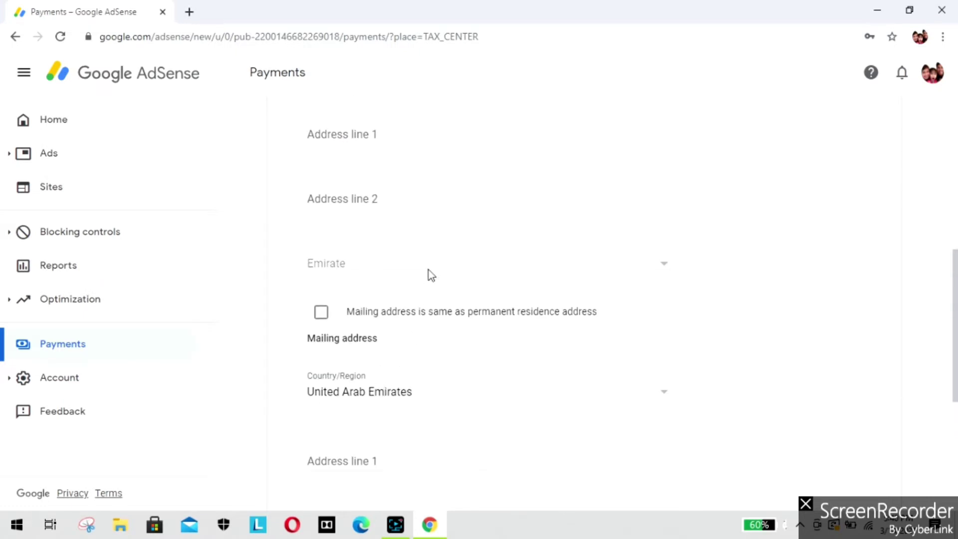
{"action": "left_click", "coordinate": [403, 304]}
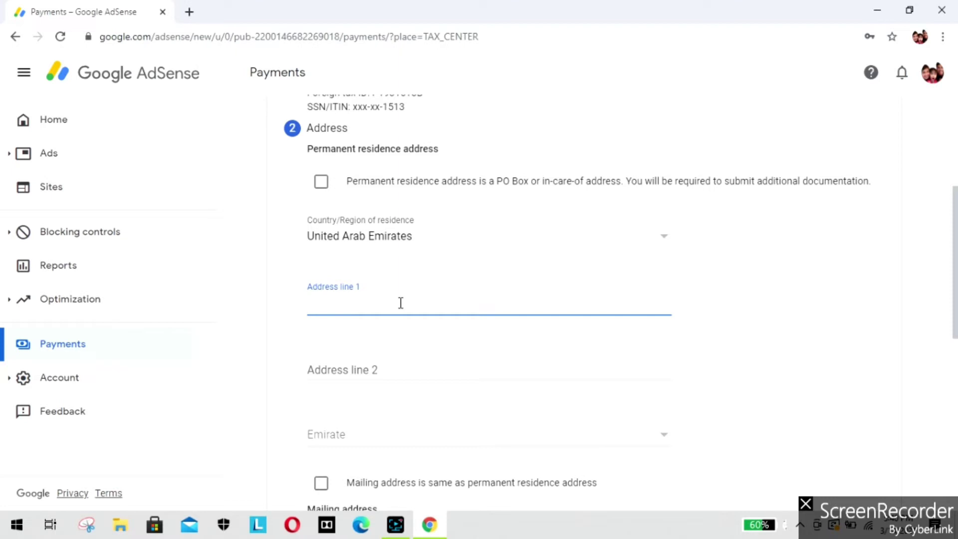
{"action": "type", "text": "AL HIL"}
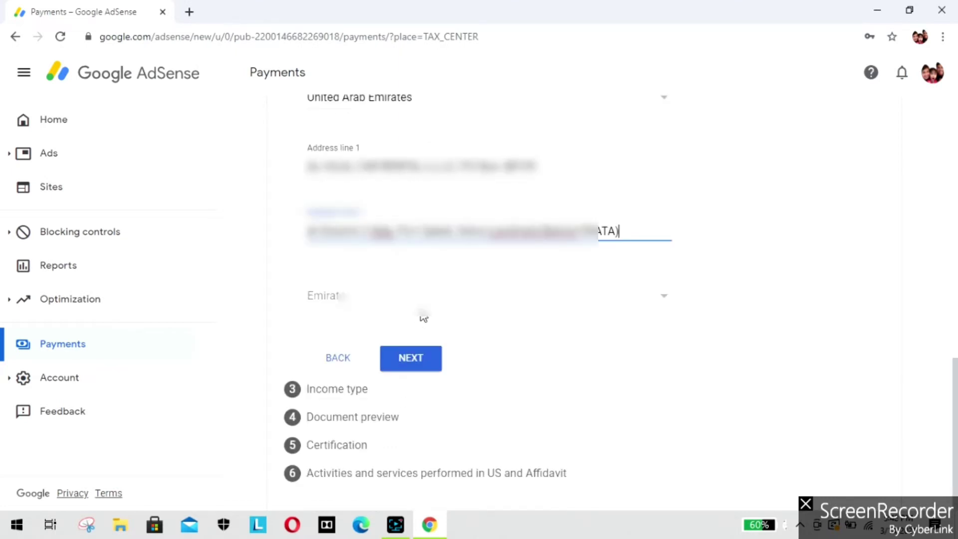
{"action": "left_click", "coordinate": [421, 312]}
{"action": "left_click", "coordinate": [357, 372]}
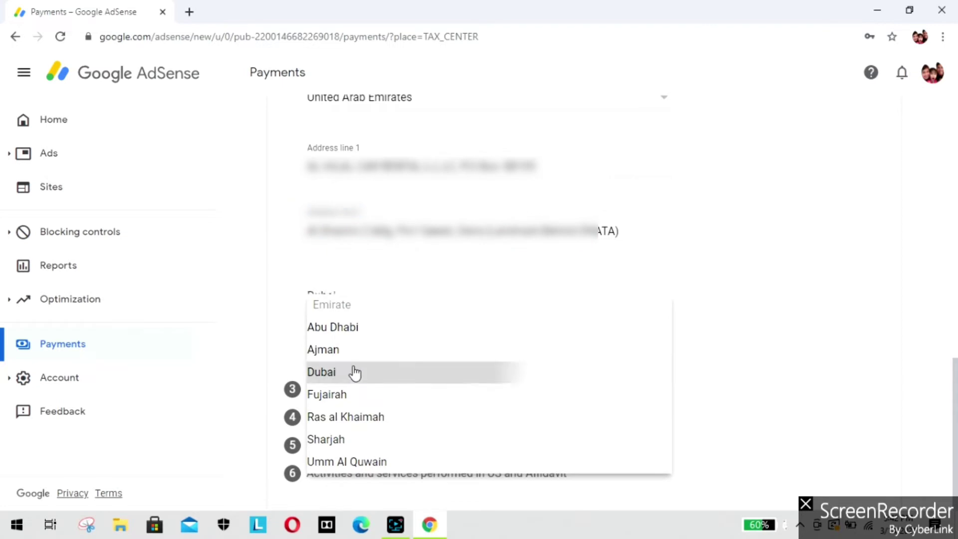
{"action": "left_click", "coordinate": [433, 366]}
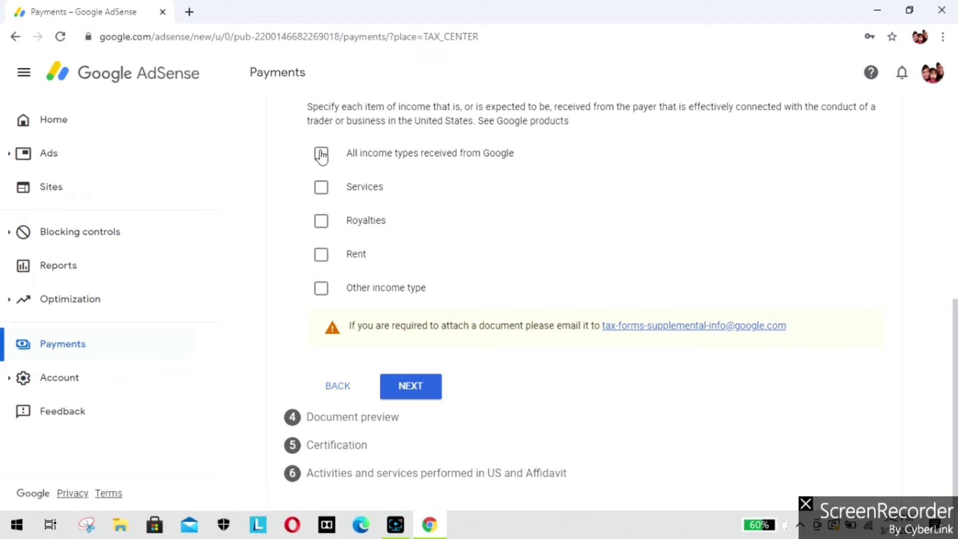
Step: Select all income types received from Google and confirm the W-8ECI document preview
{"action": "left_click", "coordinate": [322, 155]}
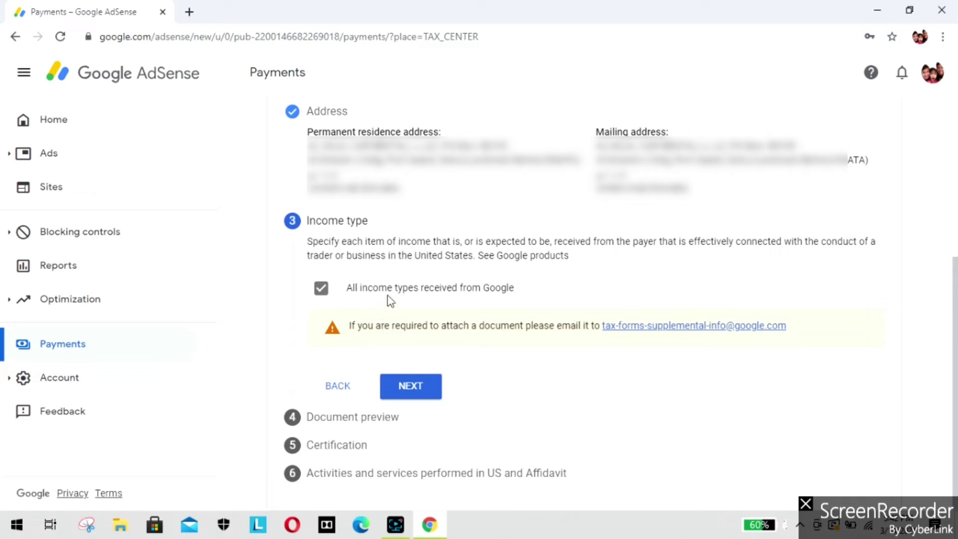
{"action": "left_click", "coordinate": [410, 389]}
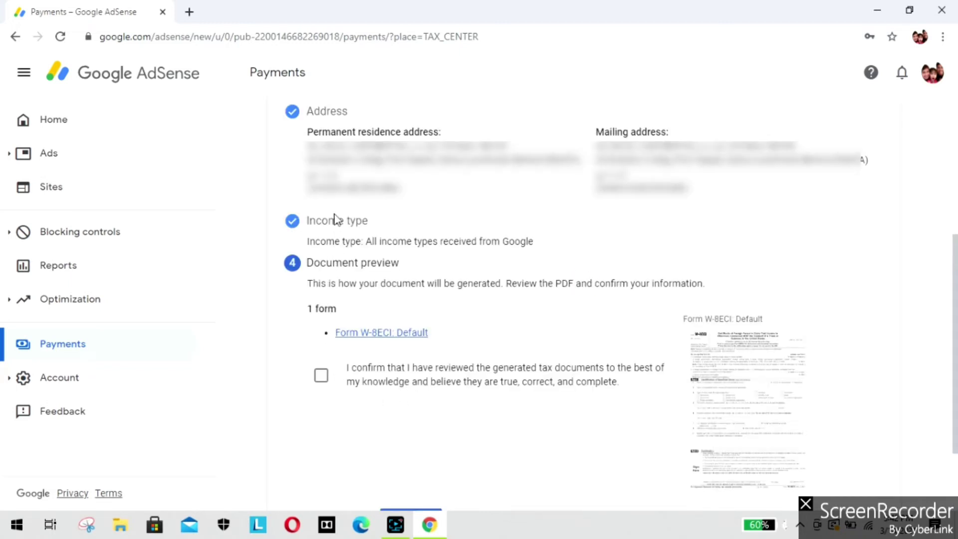
{"action": "scroll", "coordinate": [352, 363], "scroll_direction": "down", "scroll_amount": 1}
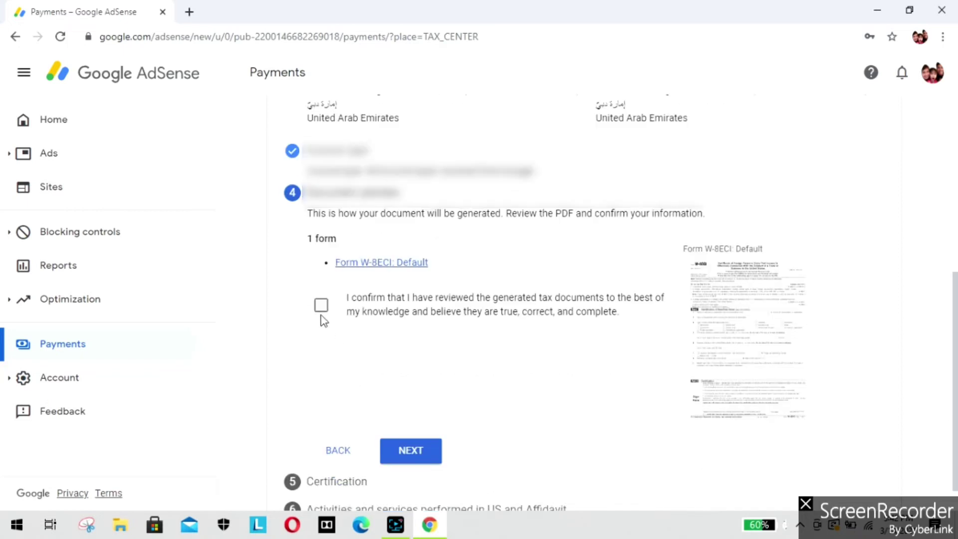
{"action": "left_click", "coordinate": [322, 306]}
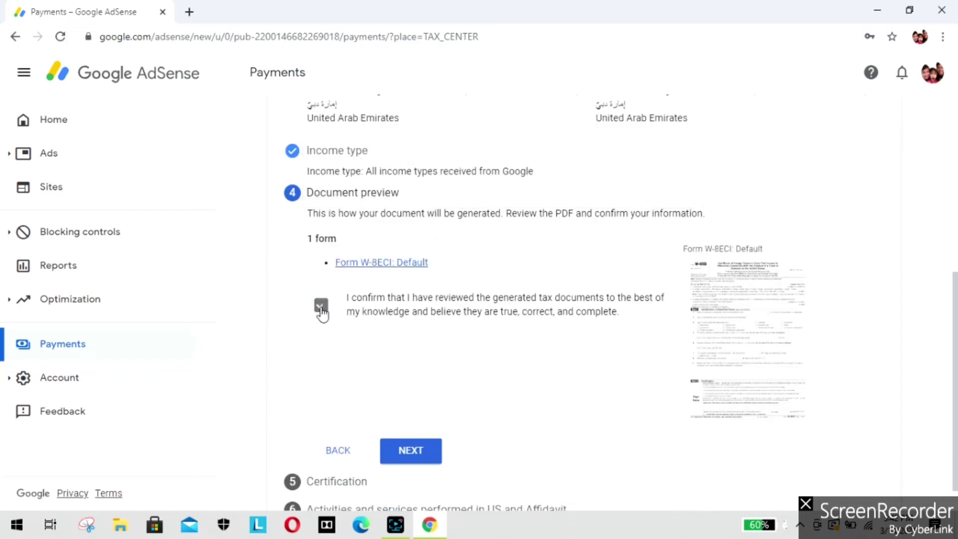
{"action": "left_click", "coordinate": [410, 452]}
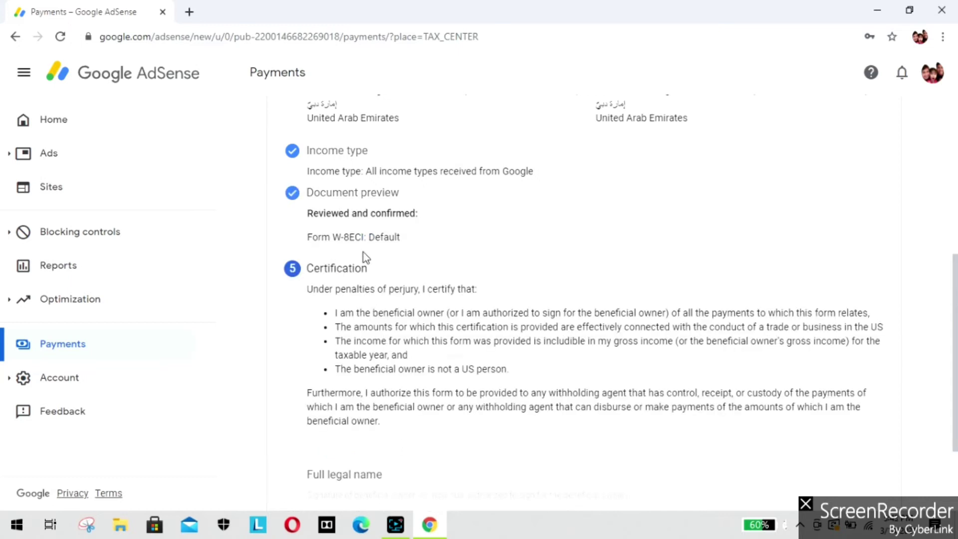
Step: Enter the signer's full legal name and certify capacity to sign
{"action": "scroll", "coordinate": [363, 253], "scroll_direction": "down", "scroll_amount": 2}
{"action": "scroll", "coordinate": [364, 252], "scroll_direction": "down", "scroll_amount": 1}
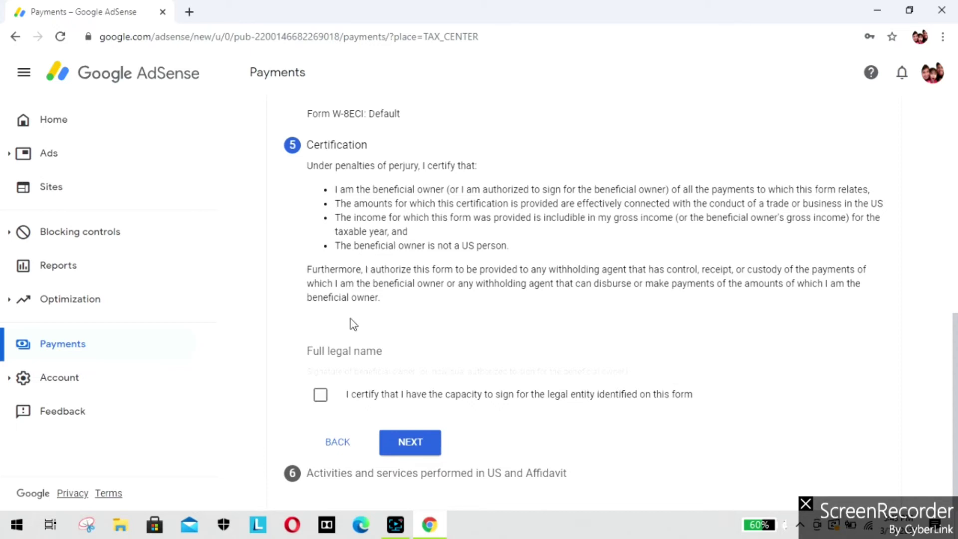
{"action": "left_click", "coordinate": [351, 354]}
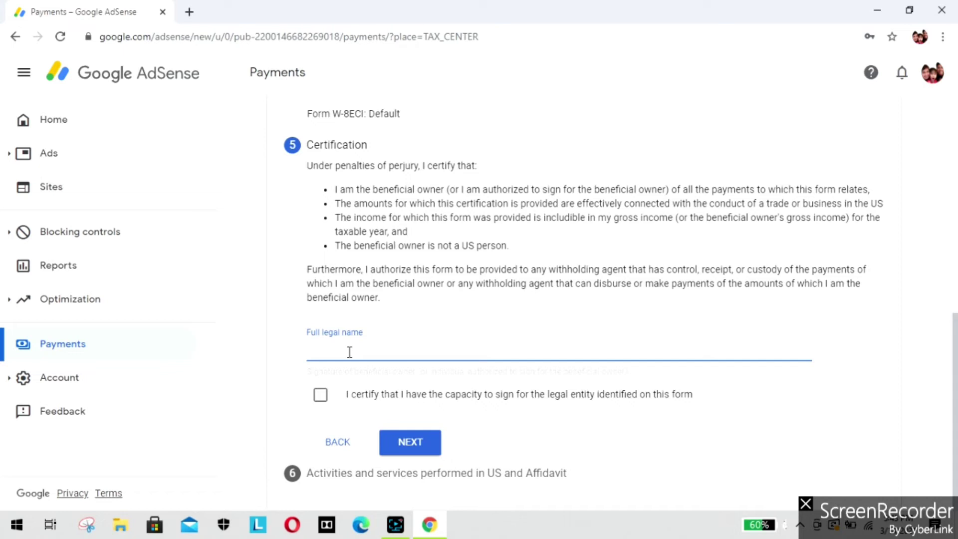
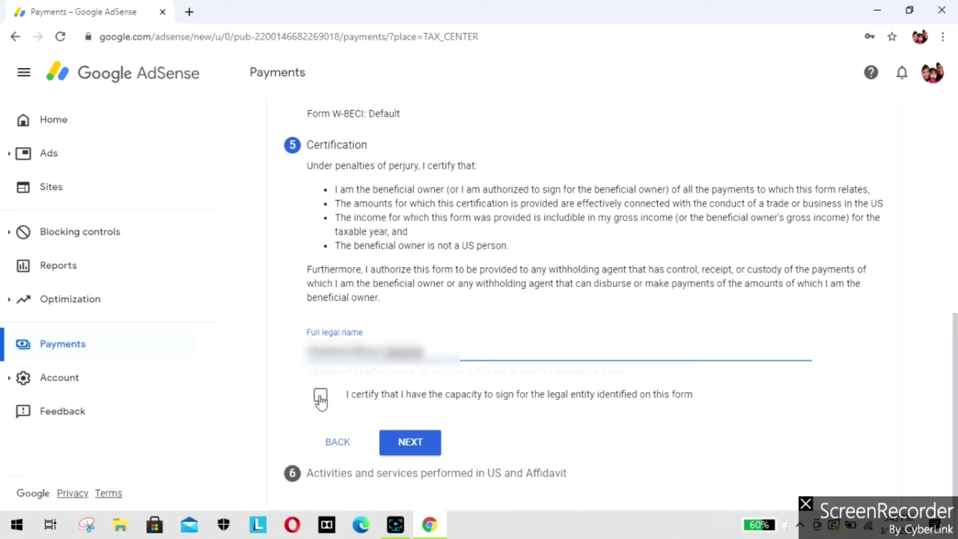
{"action": "left_click", "coordinate": [321, 395]}
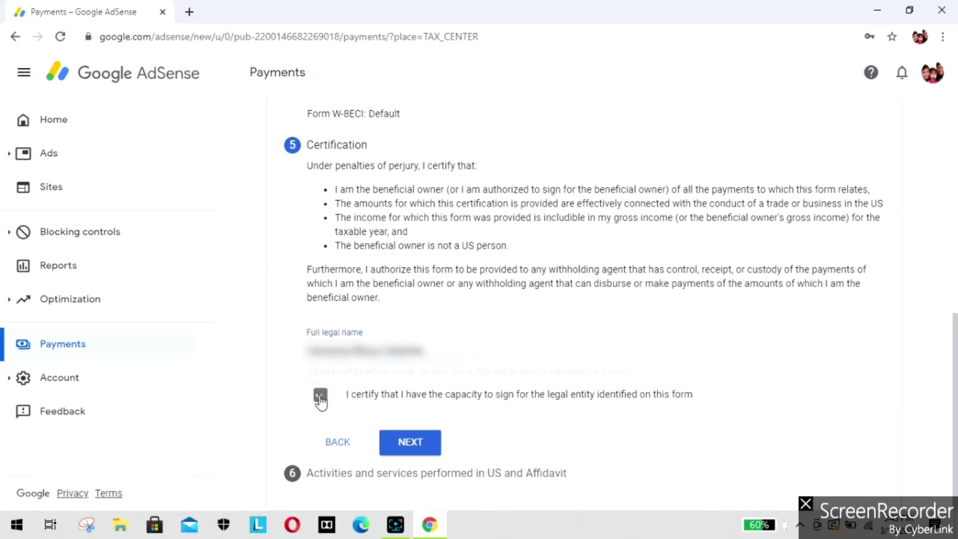
{"action": "left_click", "coordinate": [407, 446]}
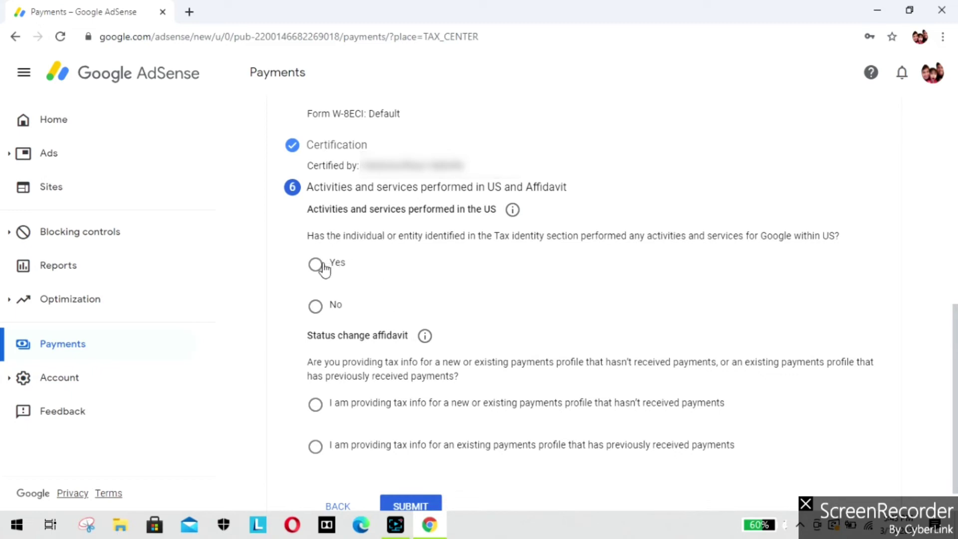
Step: Answer No to US activities, certify outside-US services, declare the paid profile unchanged, and submit
{"action": "left_click", "coordinate": [316, 308]}
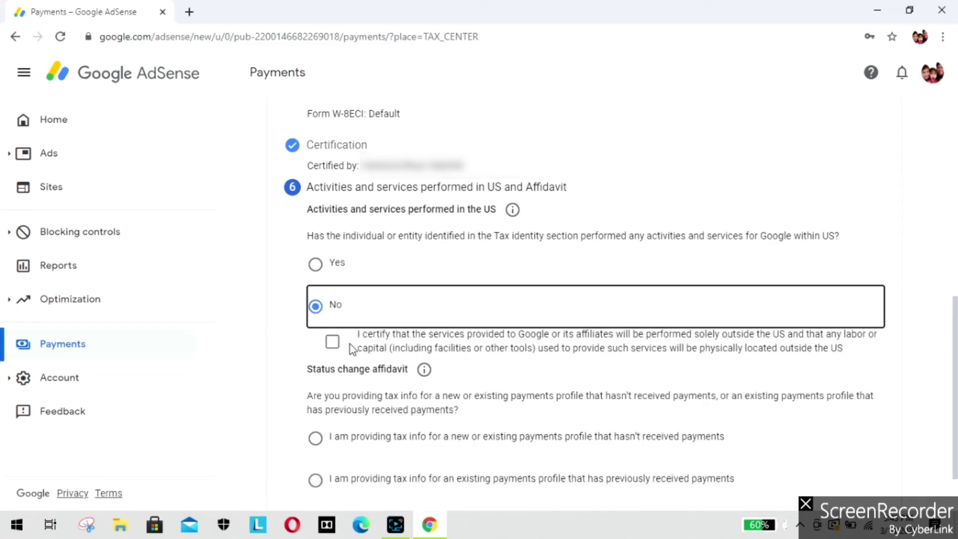
{"action": "left_click", "coordinate": [333, 342]}
{"action": "scroll", "coordinate": [357, 350], "scroll_direction": "down", "scroll_amount": 1}
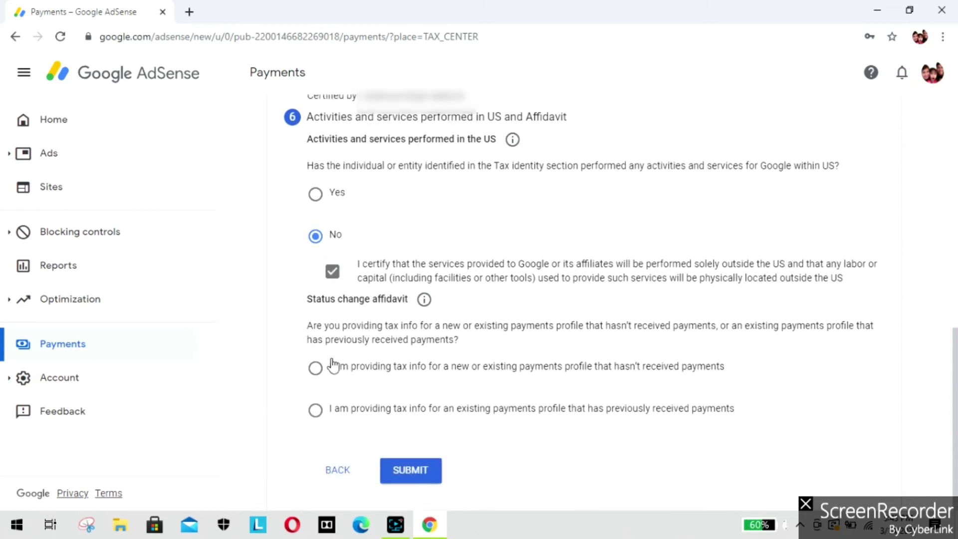
{"action": "left_click", "coordinate": [315, 410]}
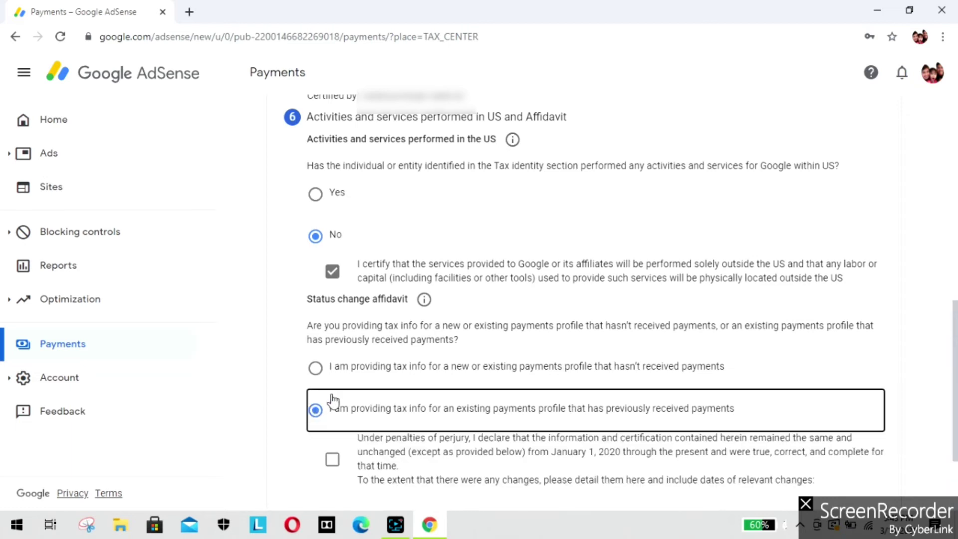
{"action": "scroll", "coordinate": [332, 400], "scroll_direction": "down", "scroll_amount": 3}
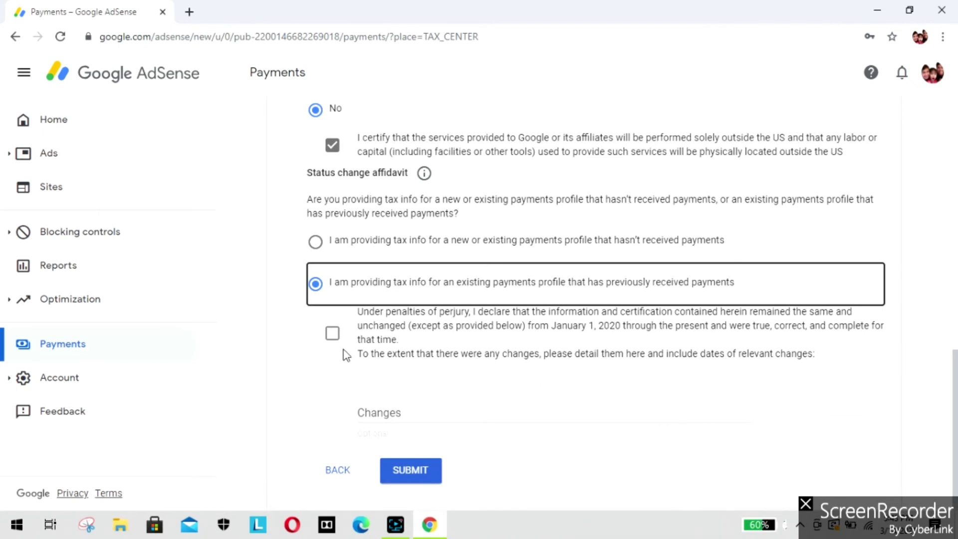
{"action": "left_click", "coordinate": [333, 338]}
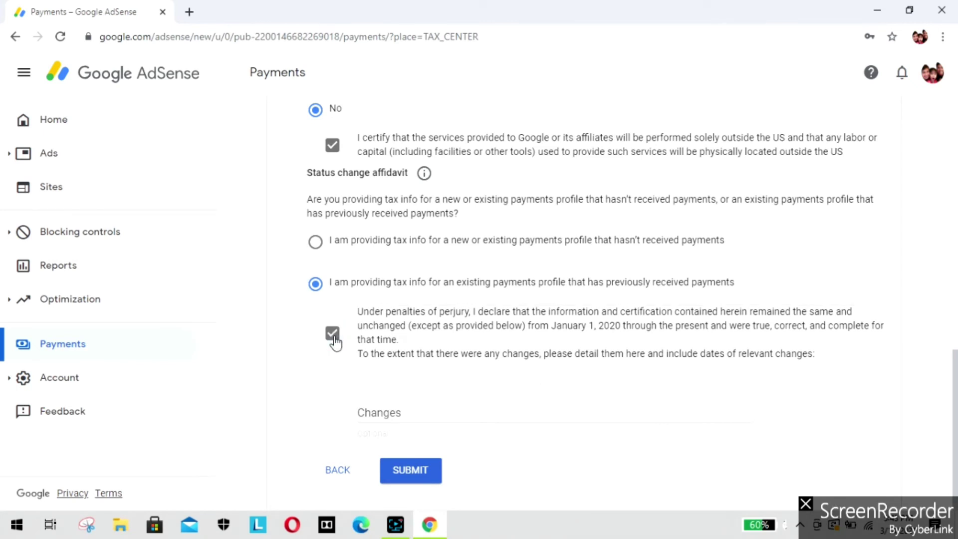
{"action": "left_click", "coordinate": [423, 471]}
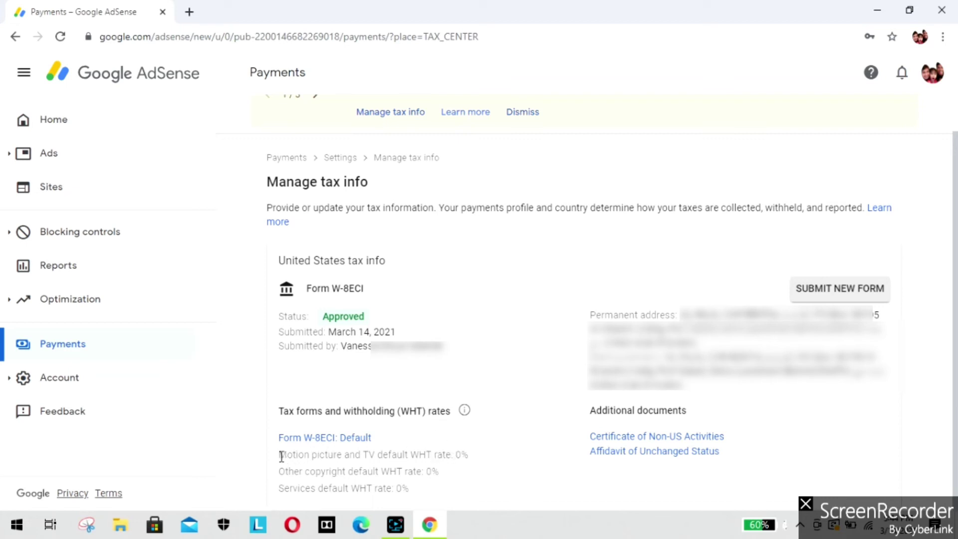
Step: Review the W-8ECI's three 0% withholding rates and Approved status, then return to the Home dashboard
{"action": "left_click_drag", "start_coordinate": [280, 456], "coordinate": [478, 492]}
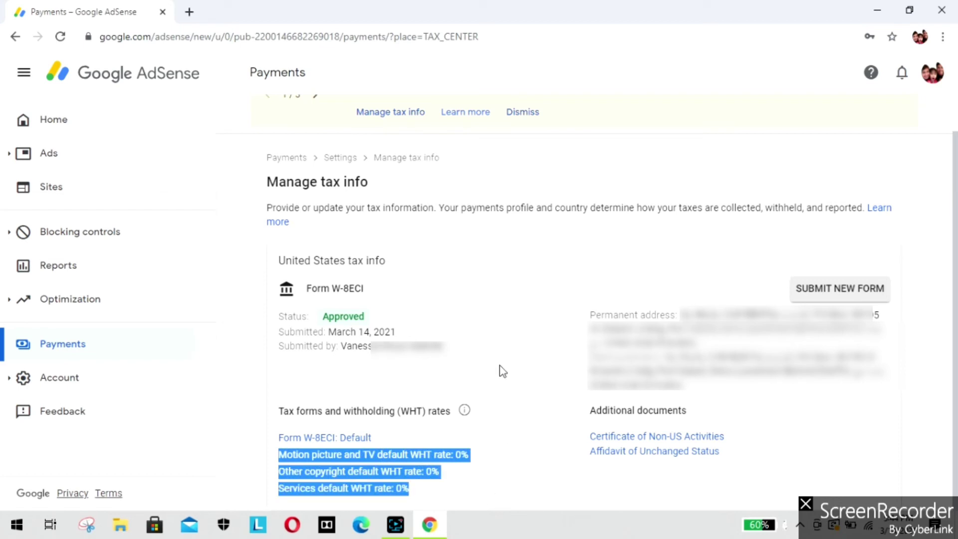
{"action": "left_click", "coordinate": [512, 374]}
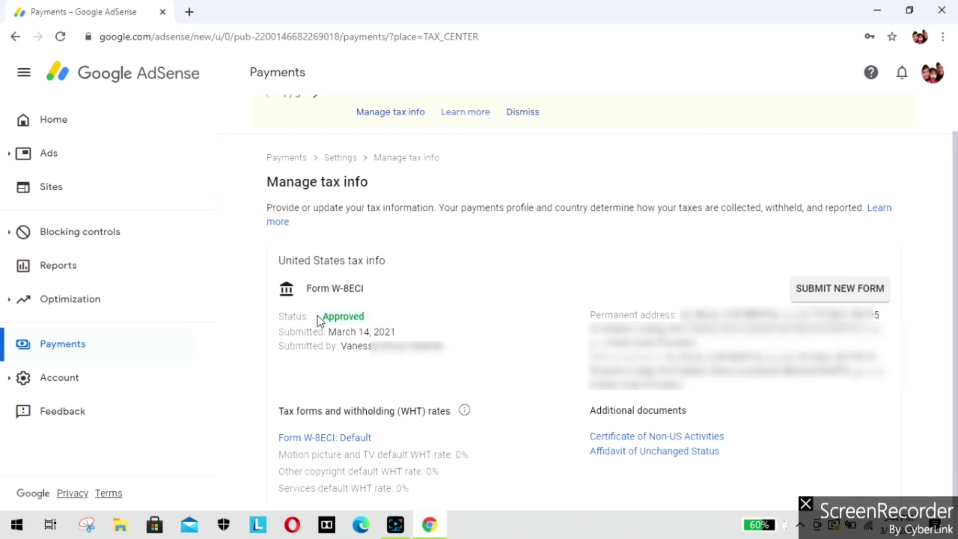
{"action": "left_click_drag", "start_coordinate": [318, 321], "coordinate": [368, 320]}
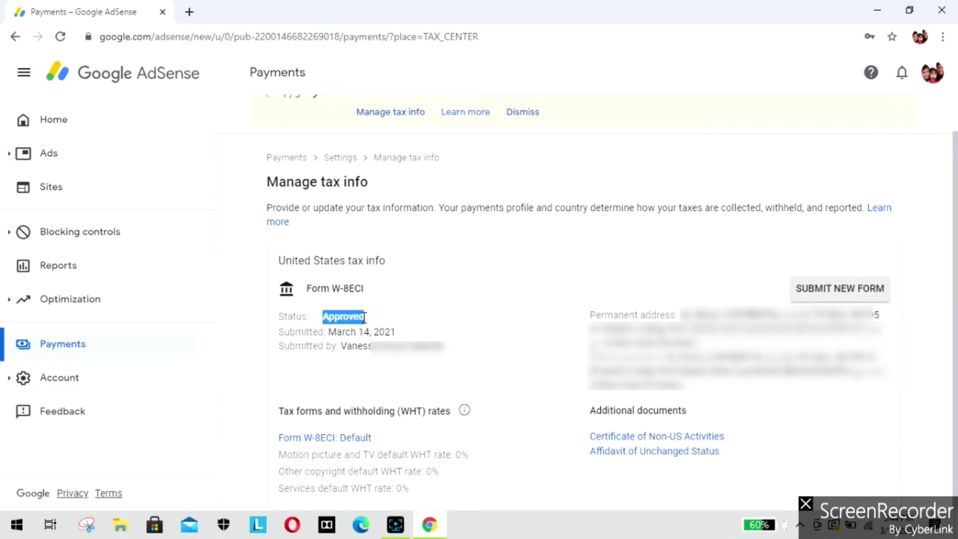
{"action": "left_click", "coordinate": [515, 364]}
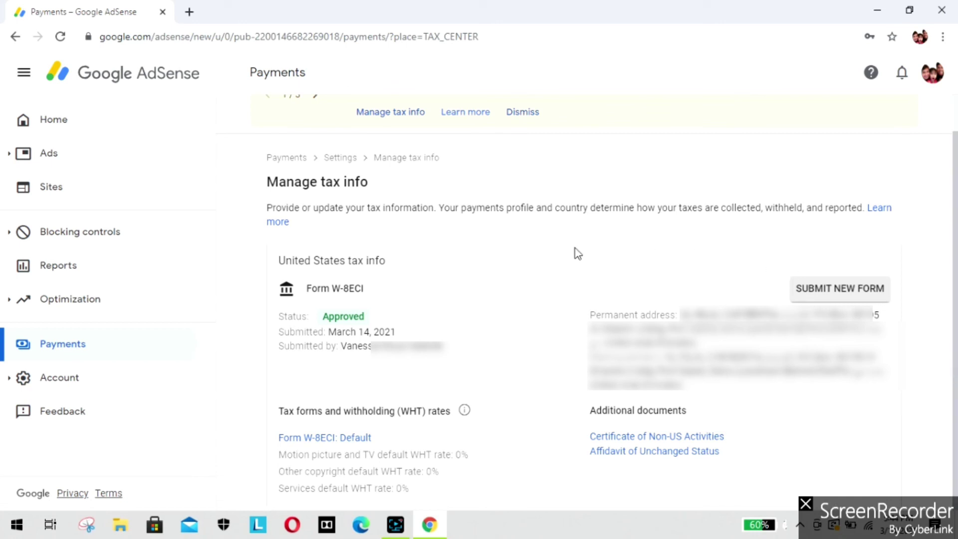
{"action": "left_click", "coordinate": [104, 129]}
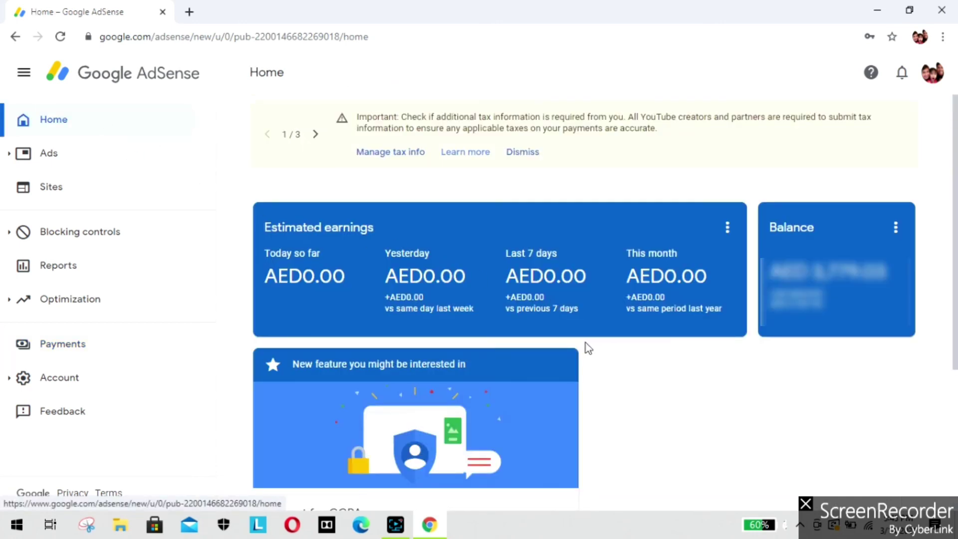
Step: Confirm the W-8 ECI (Mar 14, 2021) under Payments, then read Gmail's 'Your tax information has been approved' email
{"action": "left_click", "coordinate": [189, 344]}
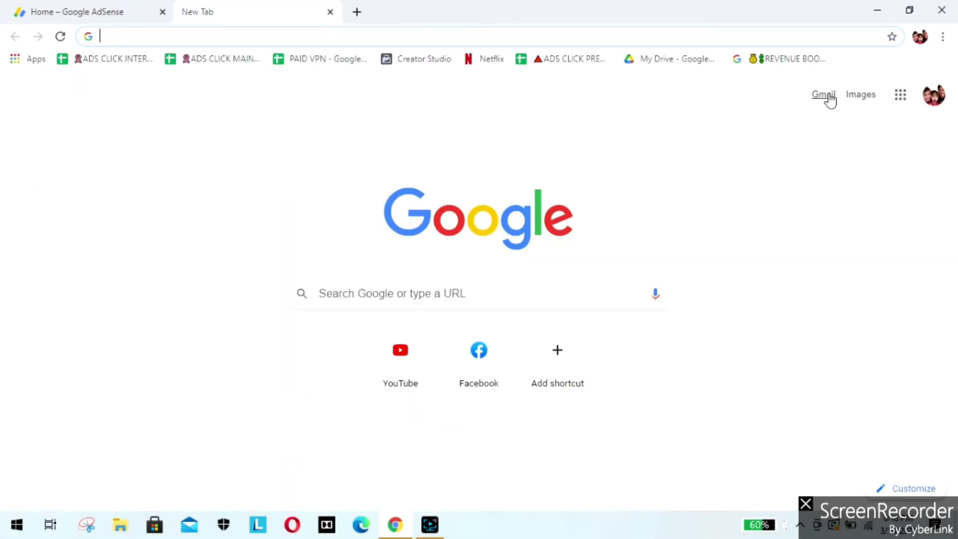
{"action": "left_click", "coordinate": [823, 95]}
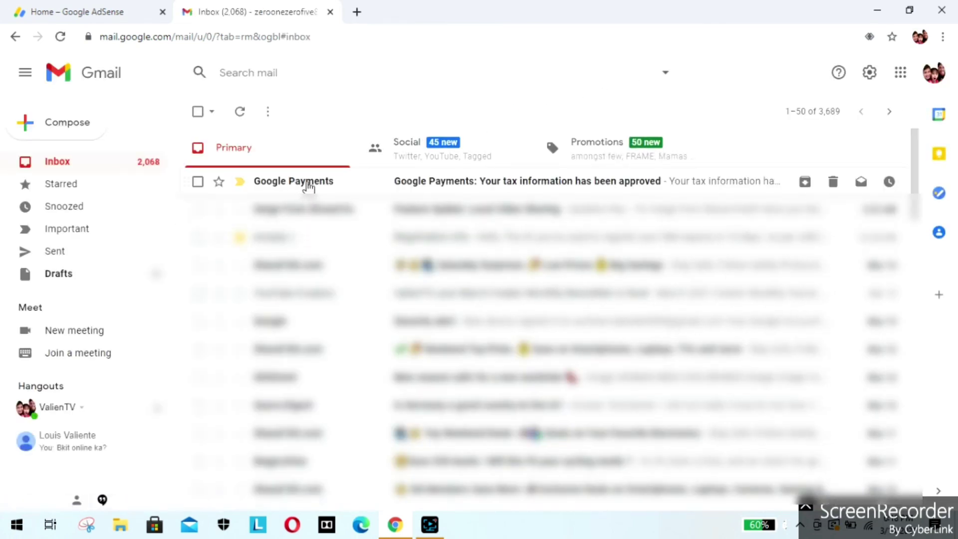
{"action": "left_click", "coordinate": [309, 184]}
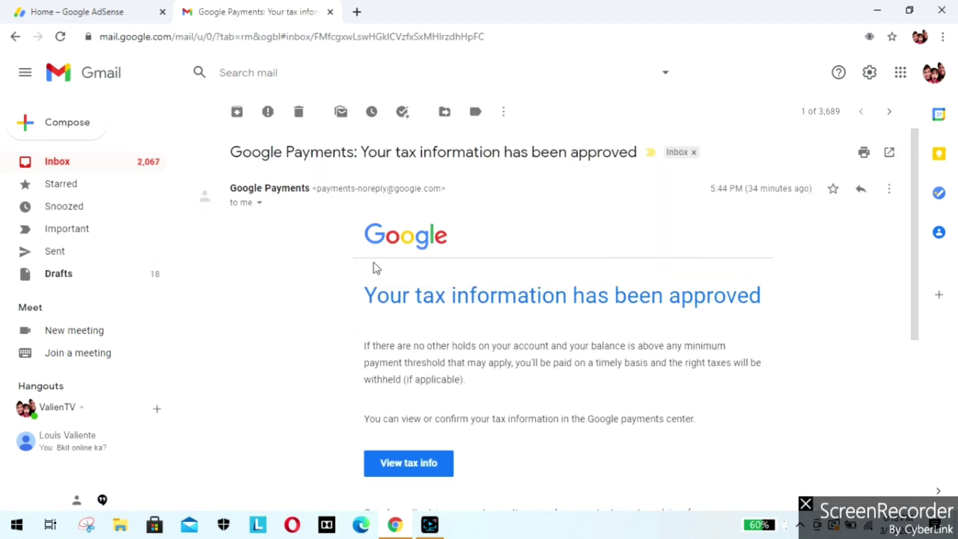
{"action": "scroll", "coordinate": [772, 295], "scroll_direction": "down", "scroll_amount": 1}
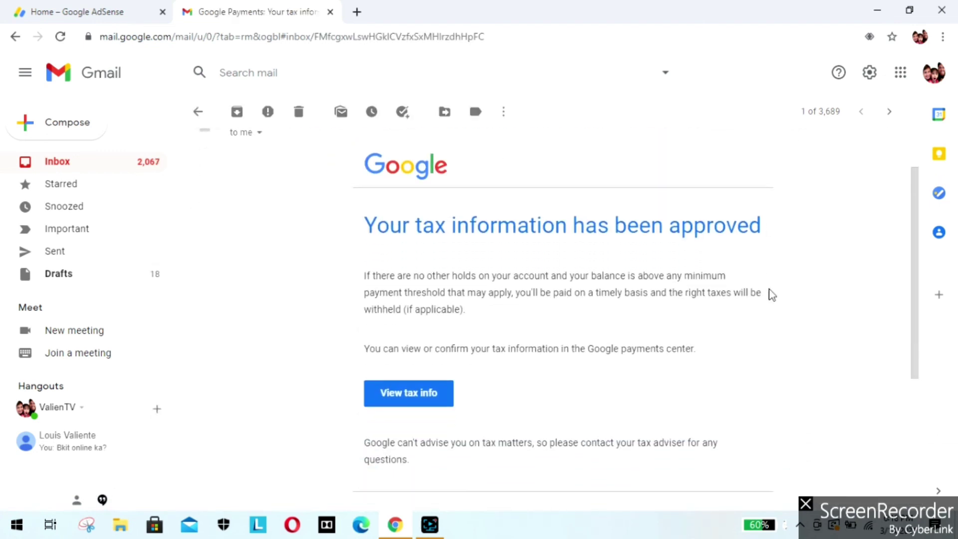